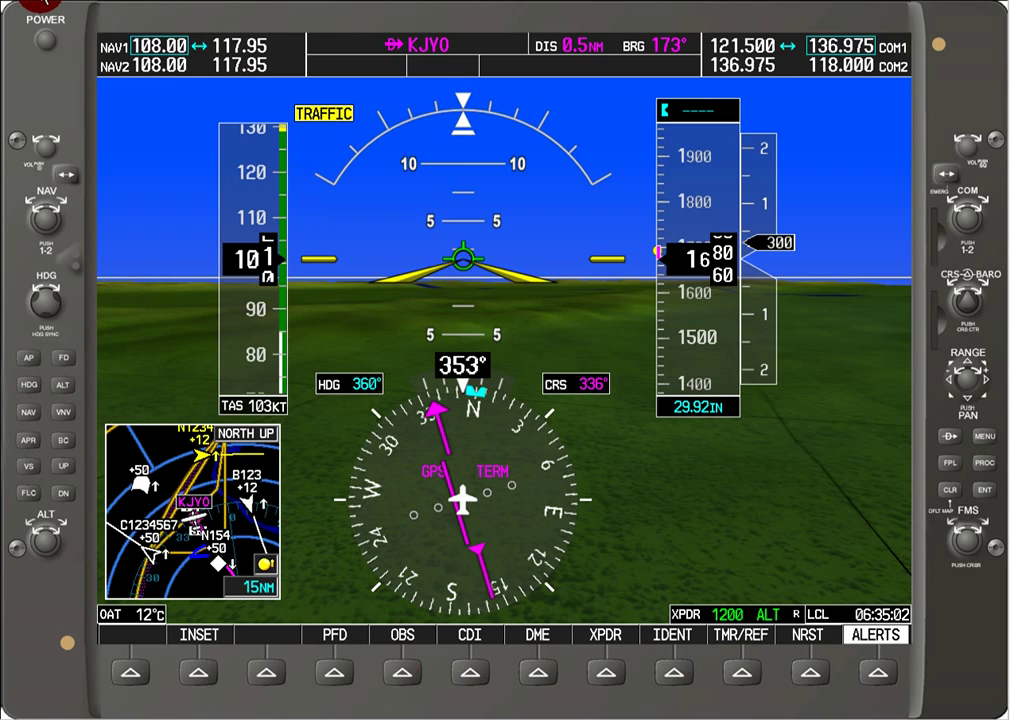
# - Choose an option from the G1000 simulator's right-click options menu
pyautogui.rightClick(22, 6)
pyautogui.click(68, 101)
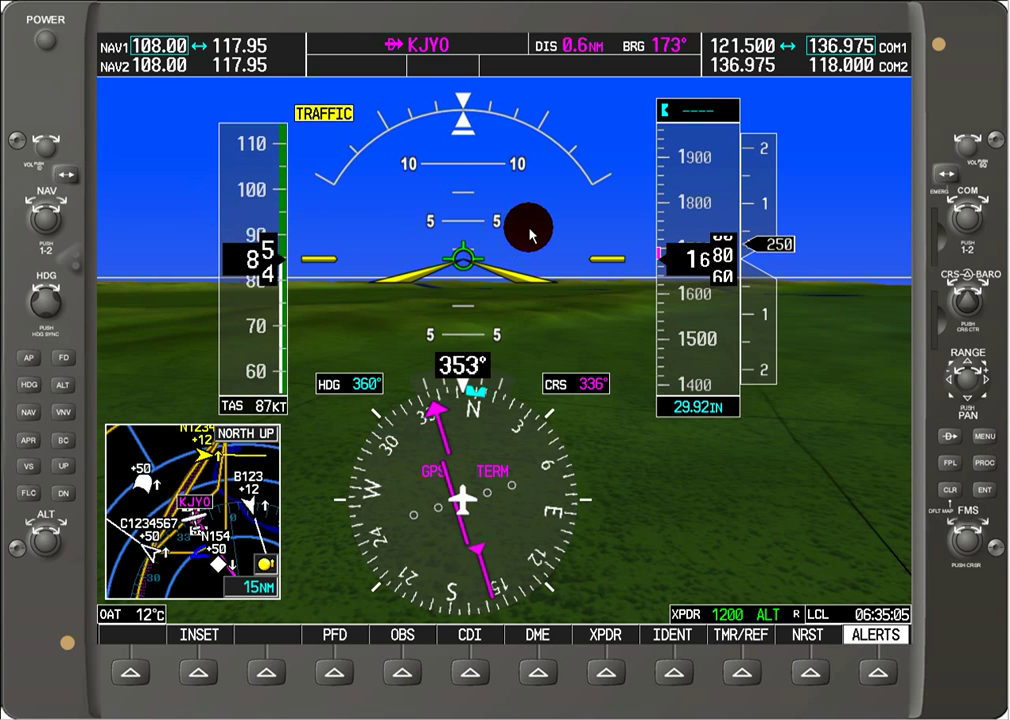